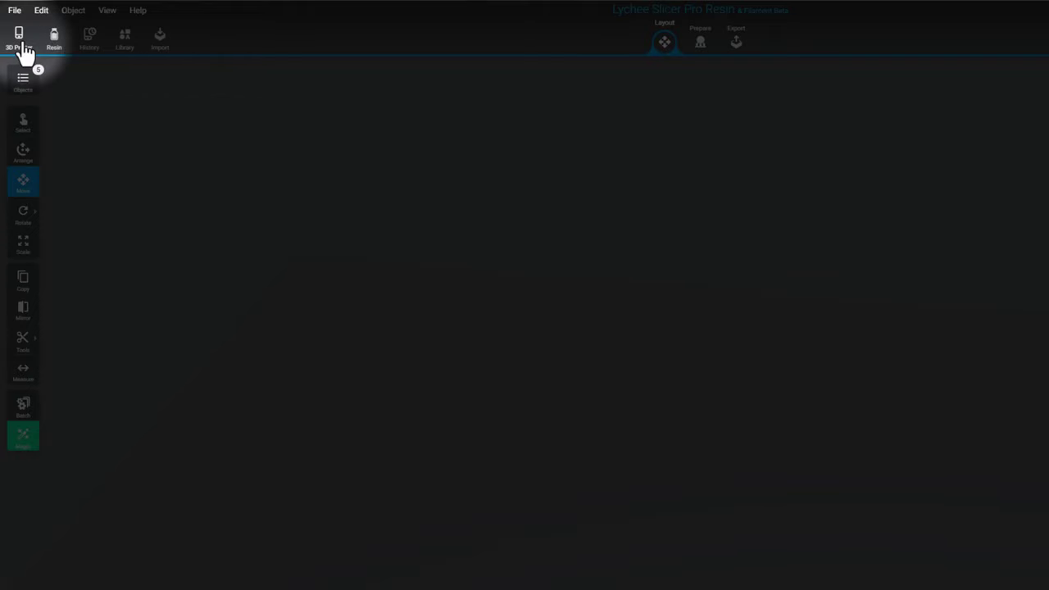
- Import the Phrozen Sonic Mini 8K S as a new resin printer and make it active
click(25, 49)
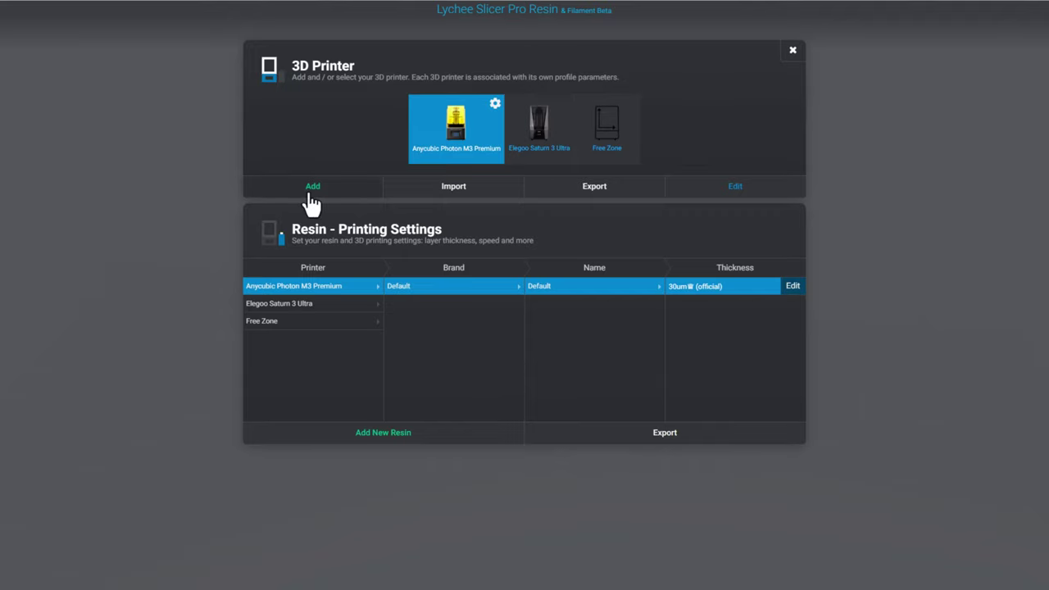
click(311, 90)
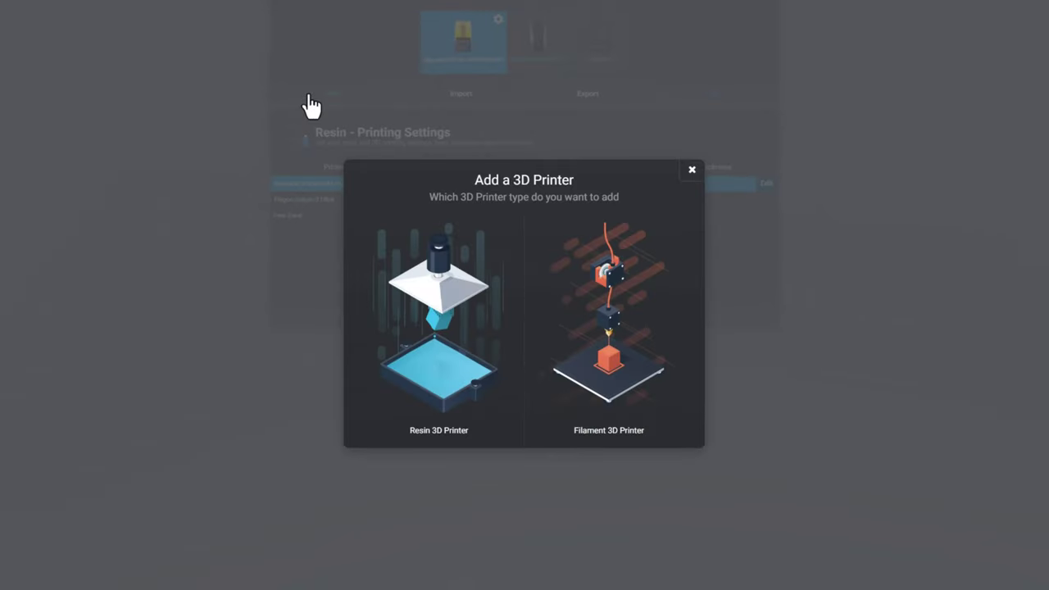
click(429, 291)
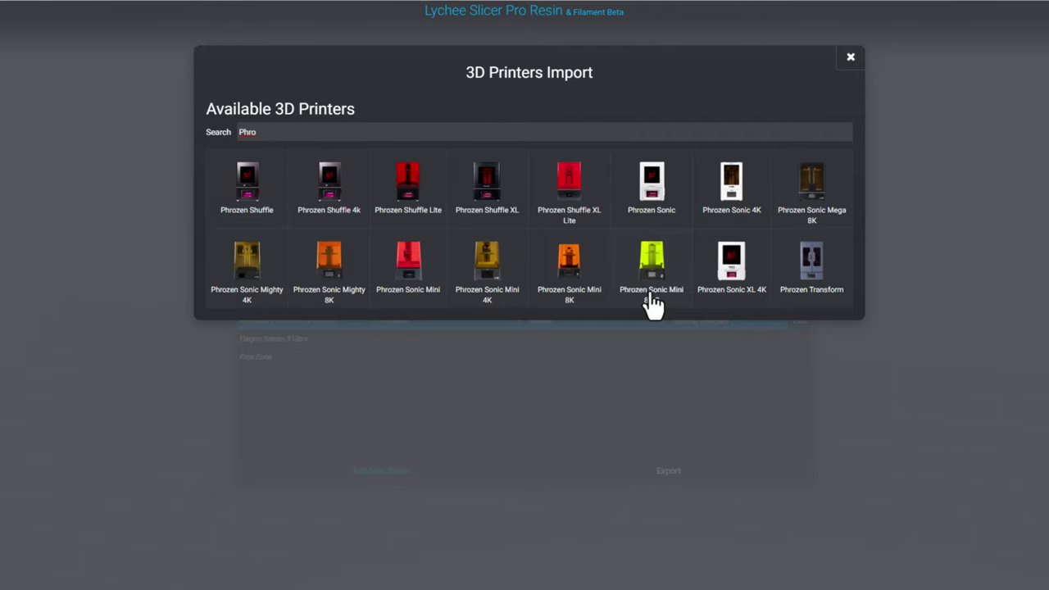
click(652, 299)
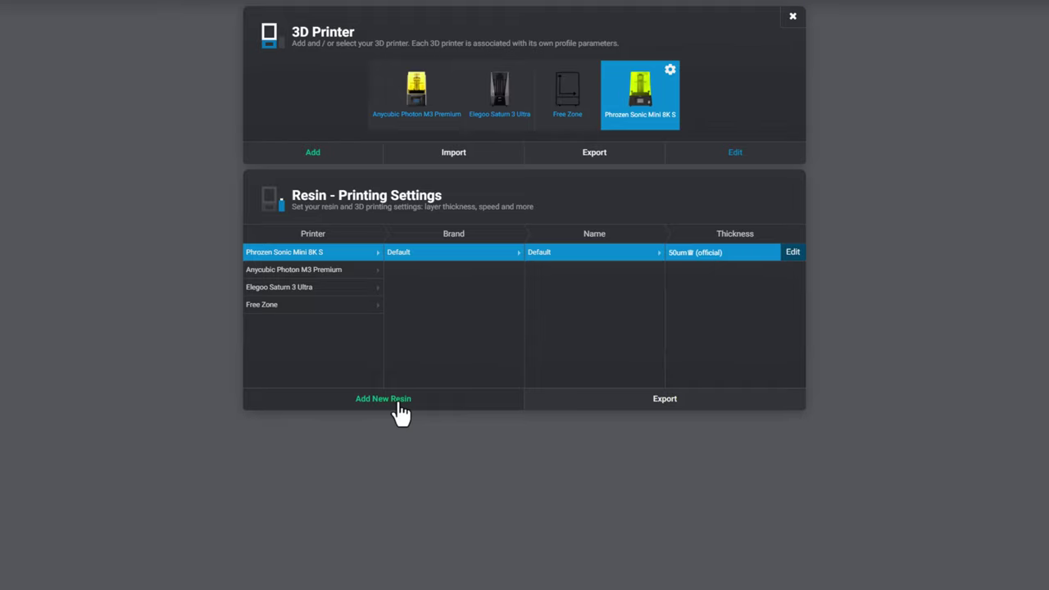
- Browse the community resin profile filters, then create a new resin profile from scratch
click(401, 409)
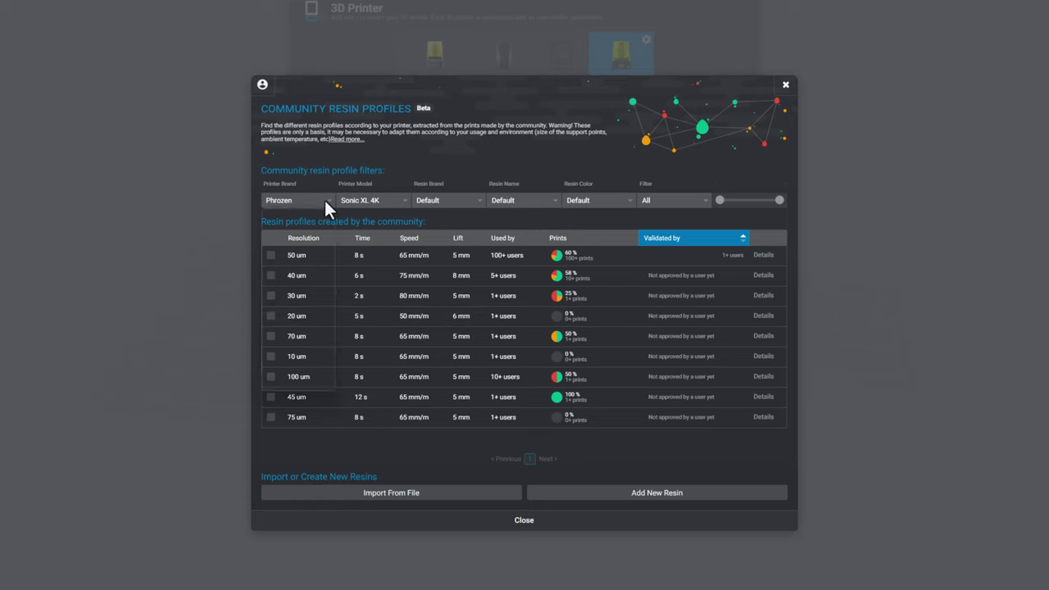
click(324, 200)
click(403, 203)
click(477, 204)
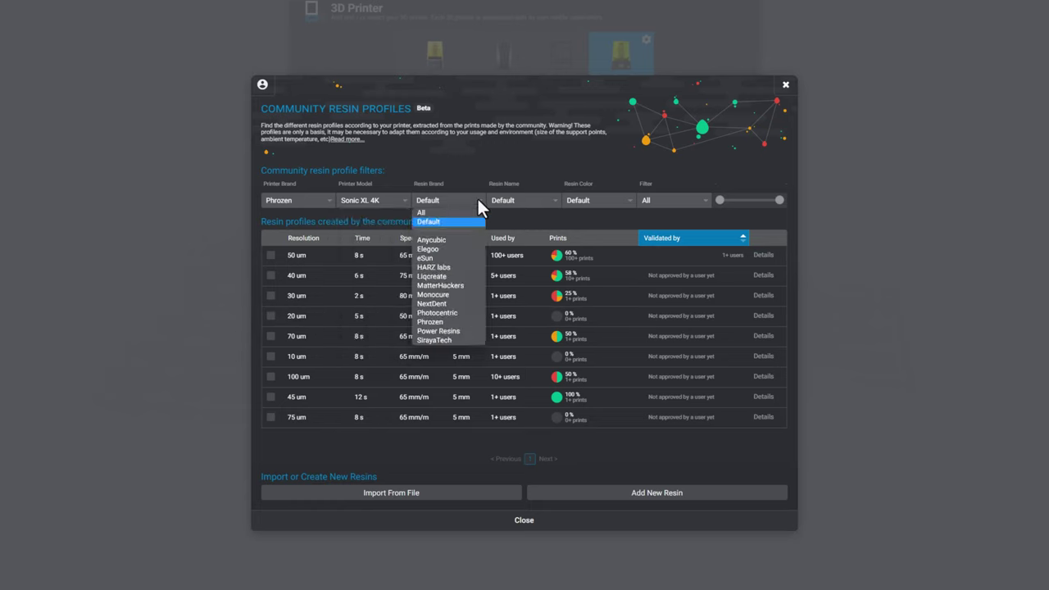
click(555, 199)
click(620, 200)
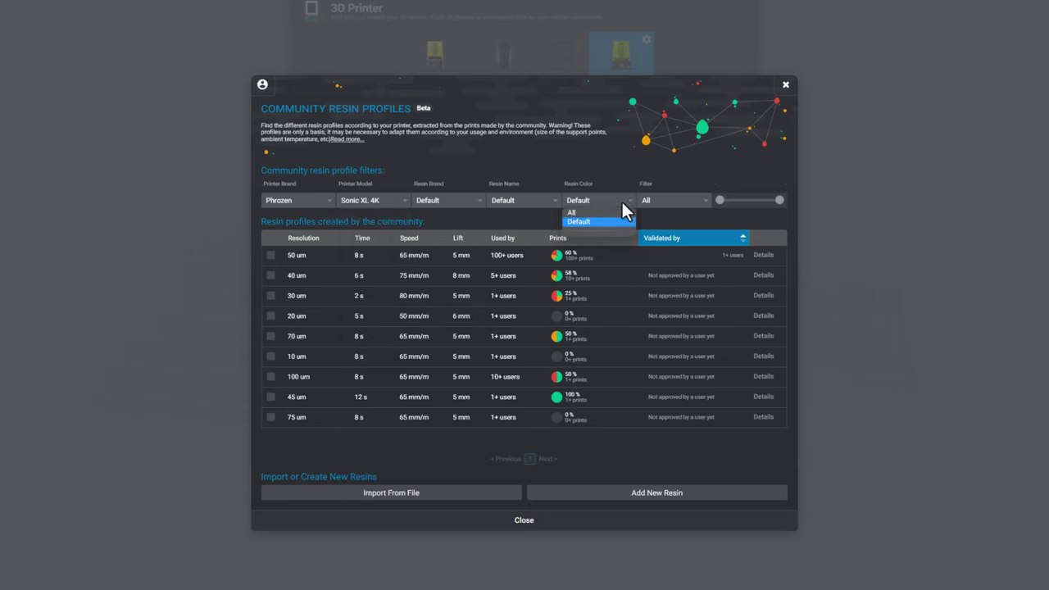
click(680, 204)
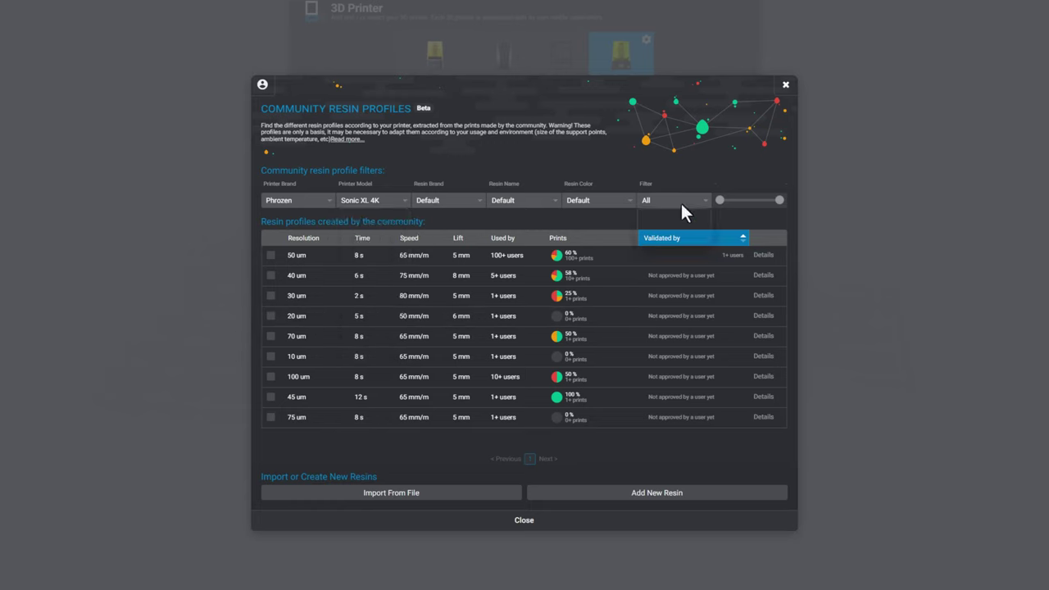
click(271, 256)
click(272, 256)
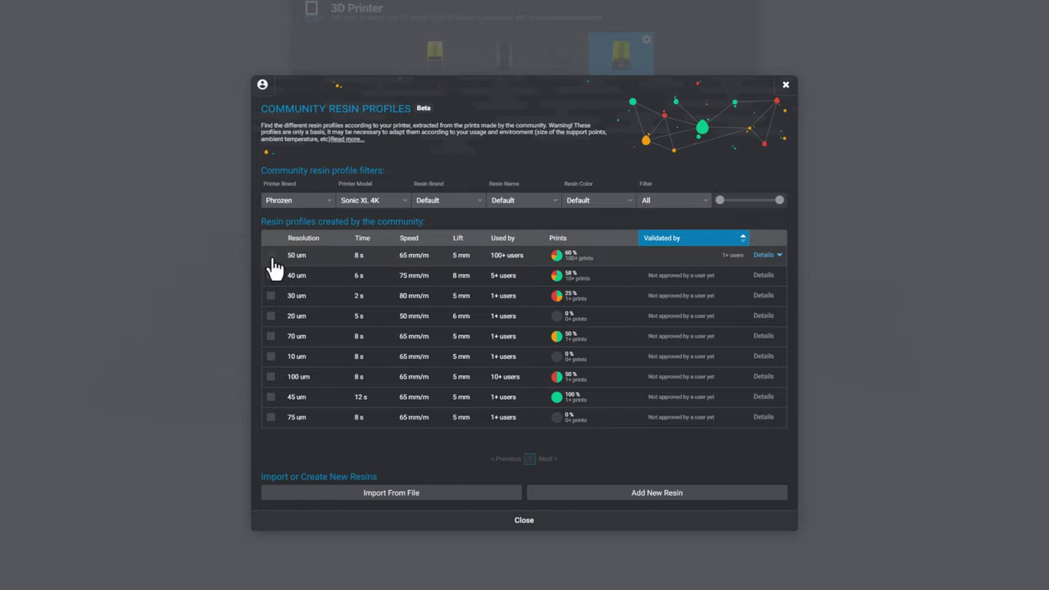
click(627, 495)
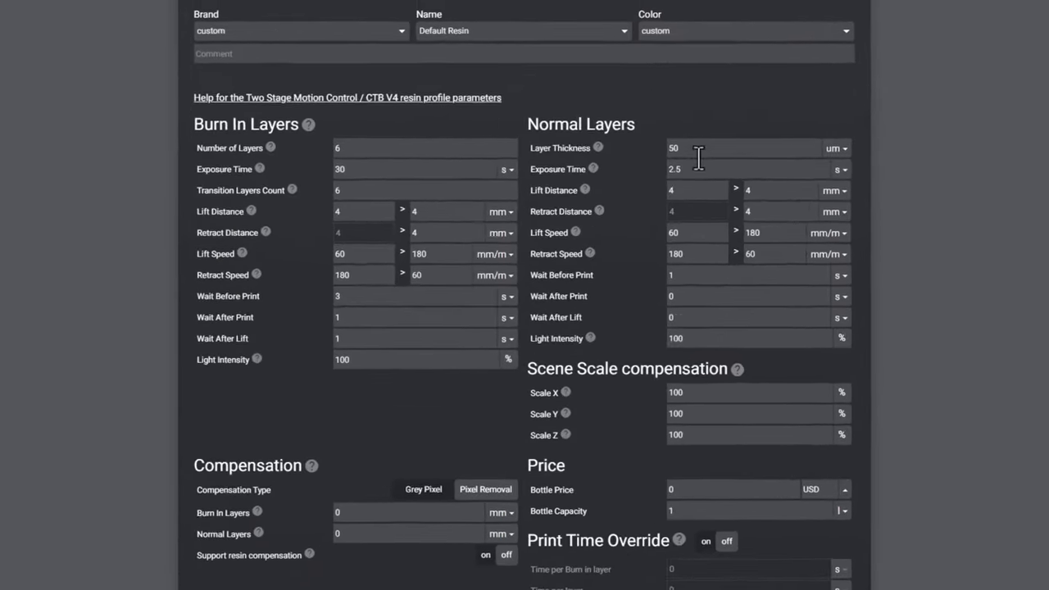
- Set 30 um layer thickness, 1.7 s exposure, lift speed 45 and the normal-layer wait value
text(30)
key(Tab)
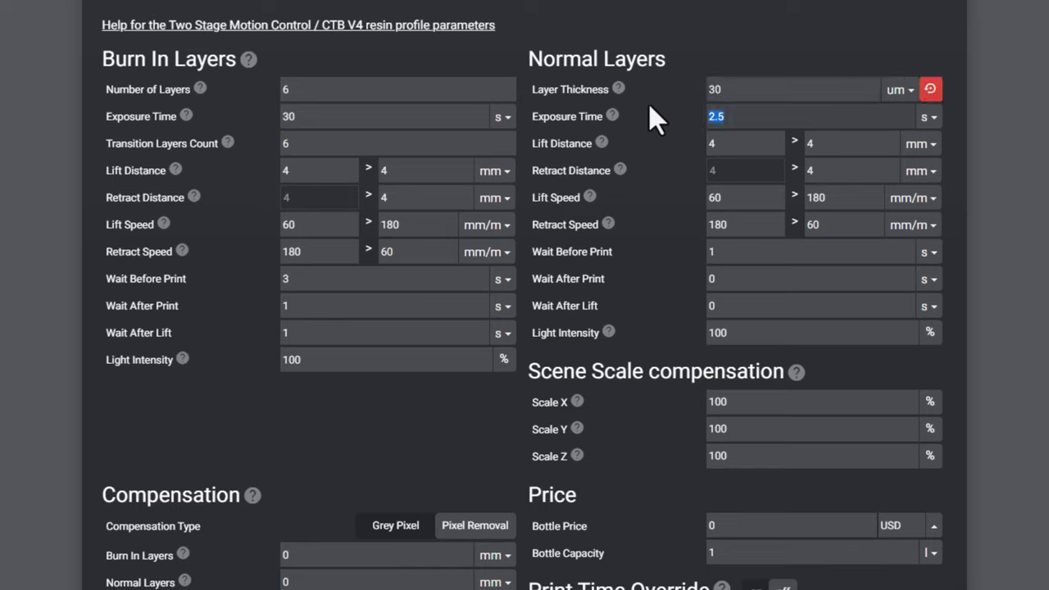
text(1.7)
key(Tab)
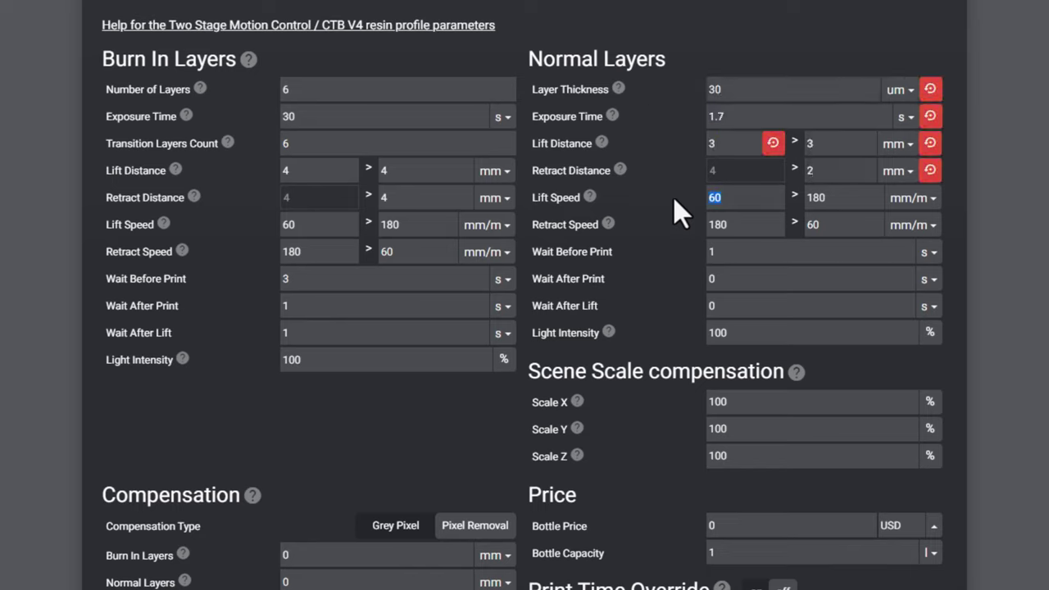
text(45)
key(Tab)
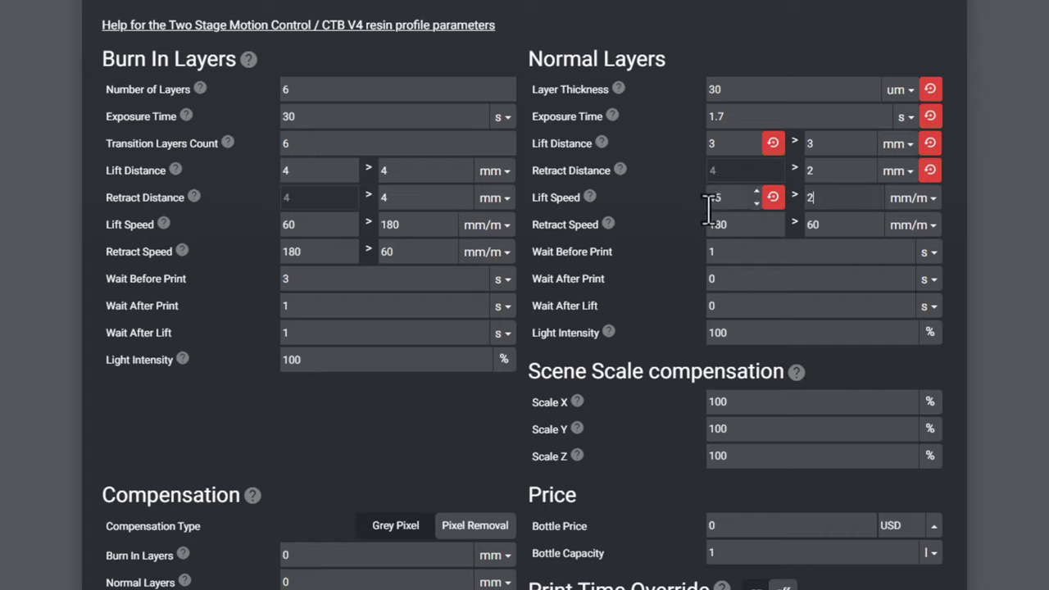
double_click(695, 254)
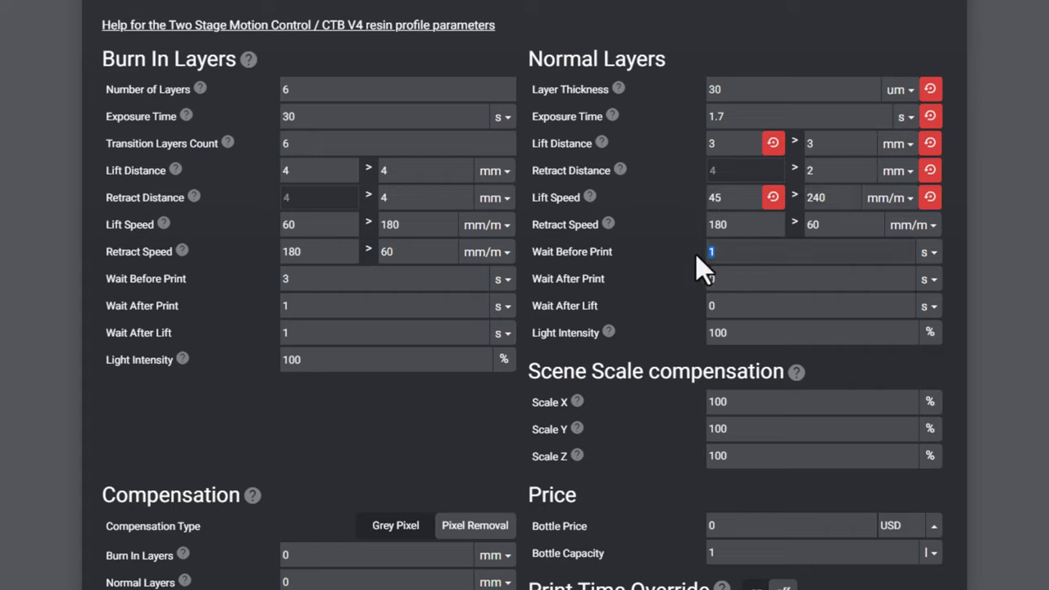
text(2)
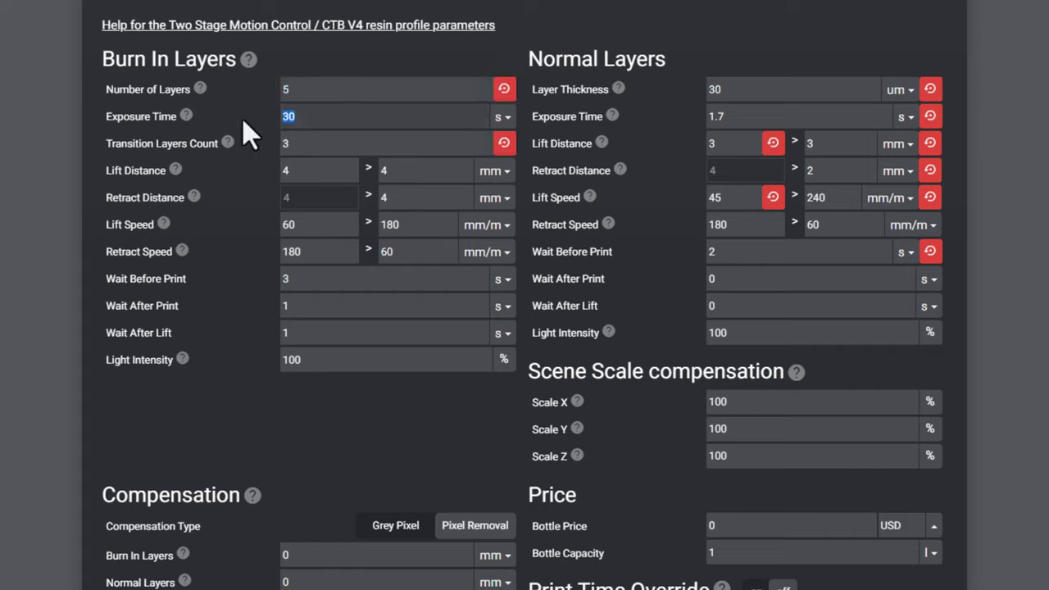
text(22)
- Set the burn-in lift speed to 40 and the burn-in wait before print to 4
drag(302, 225, 257, 225)
text(40)
drag(304, 276, 258, 276)
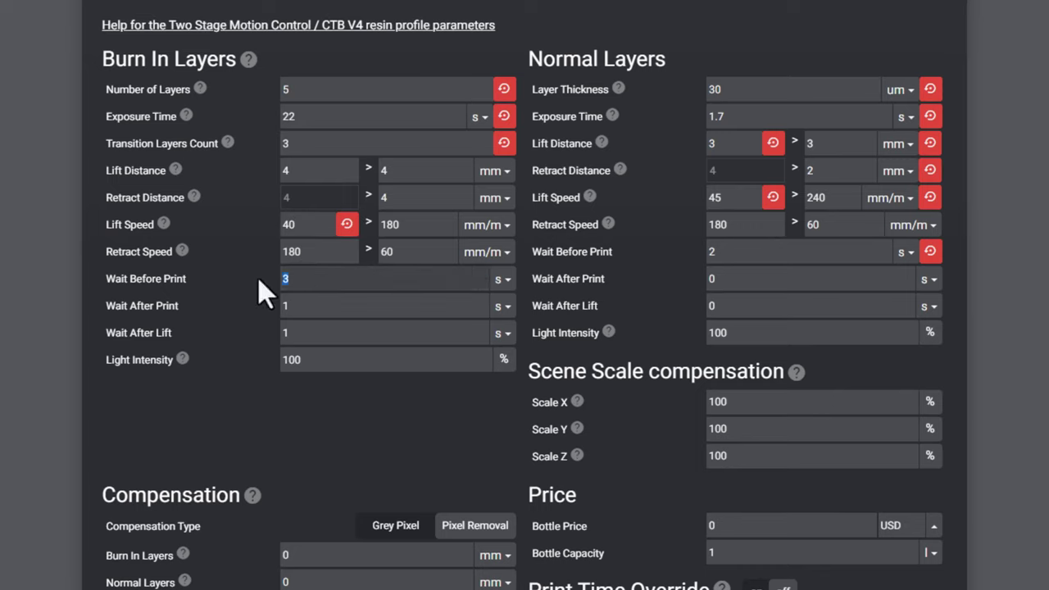
text(4)
drag(300, 305, 273, 308)
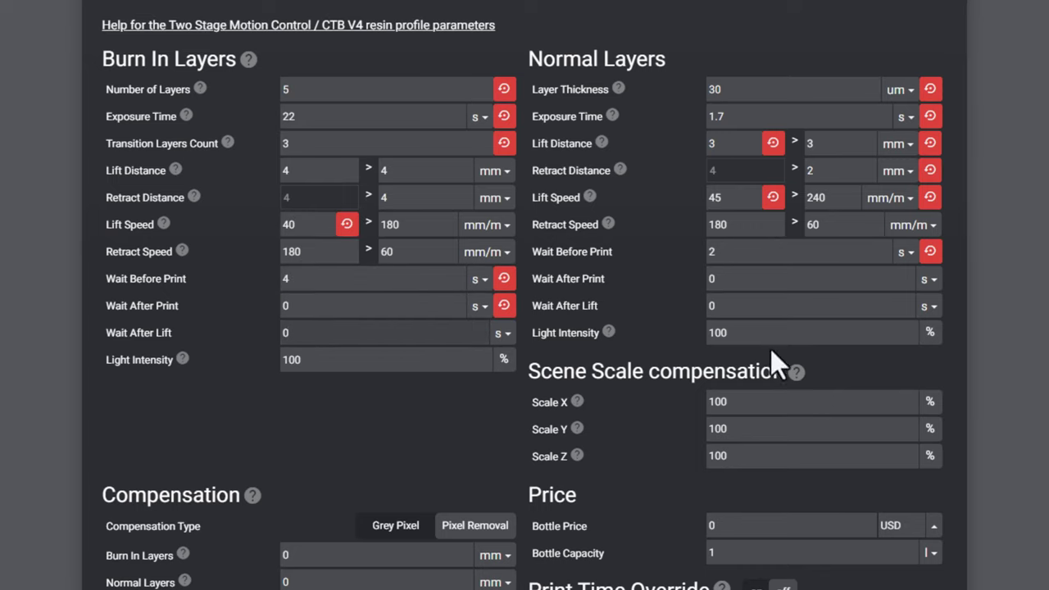
- Set the resin brand to SirayaTech and the resin name to Easy
scroll(771, 349, up, 3)
click(355, 114)
text(si)
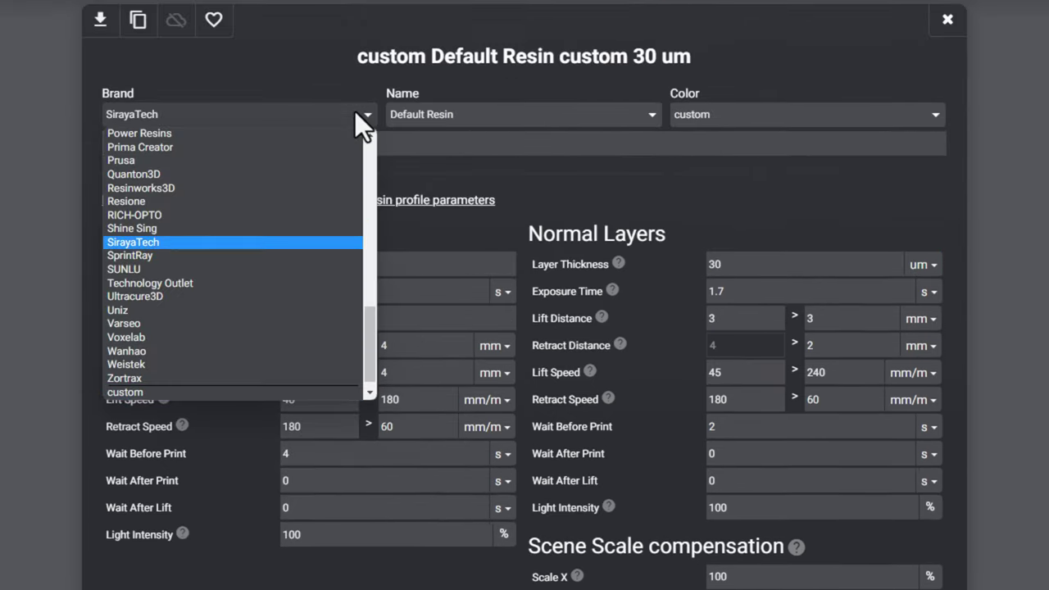
click(267, 241)
click(518, 115)
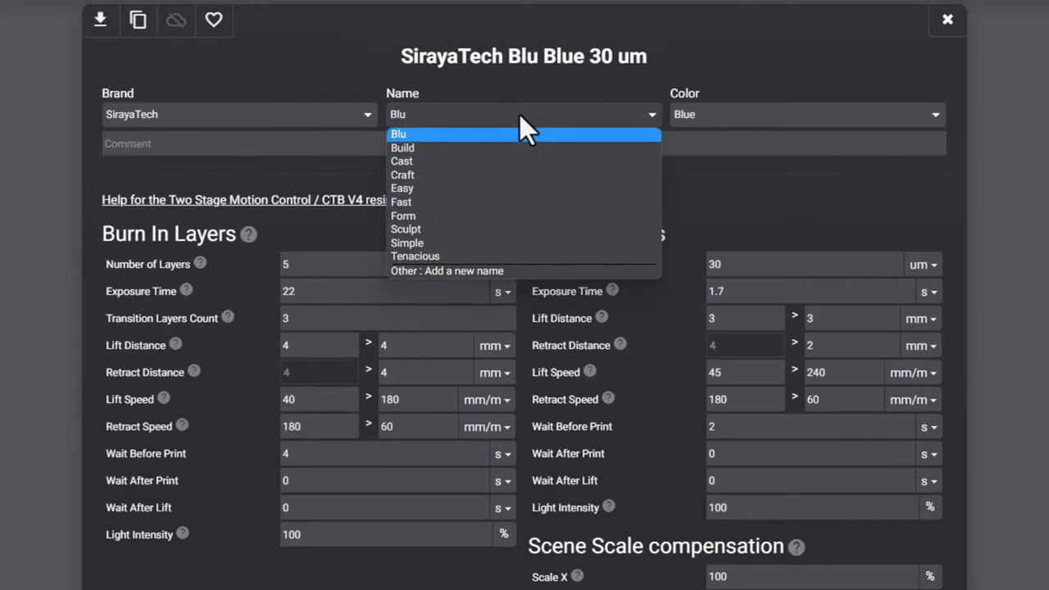
click(459, 188)
- Add and confirm a new resin color named Gray V2
click(721, 119)
click(731, 163)
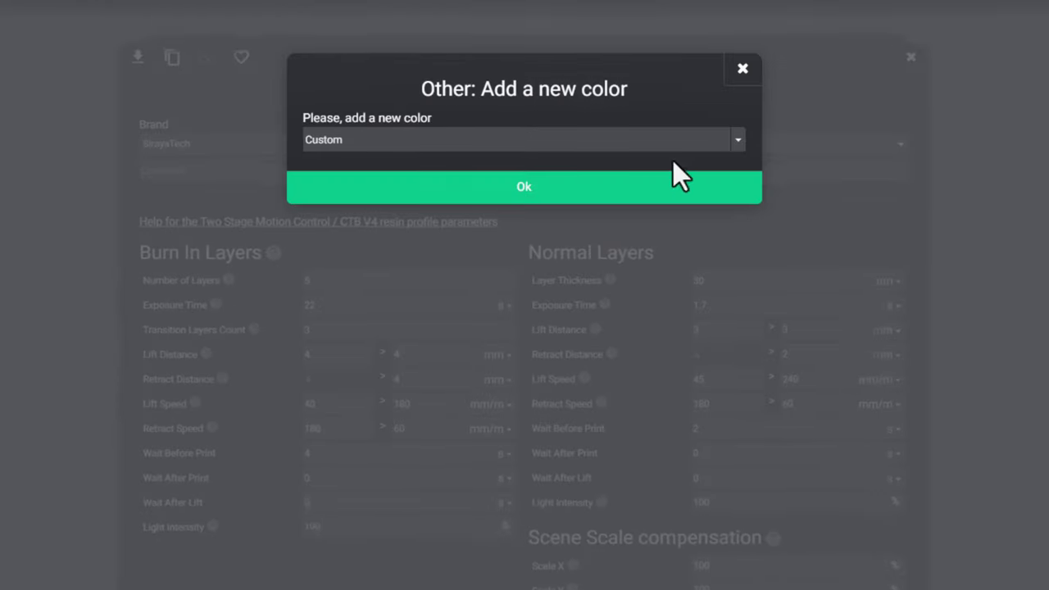
click(548, 148)
text(Gray V2)
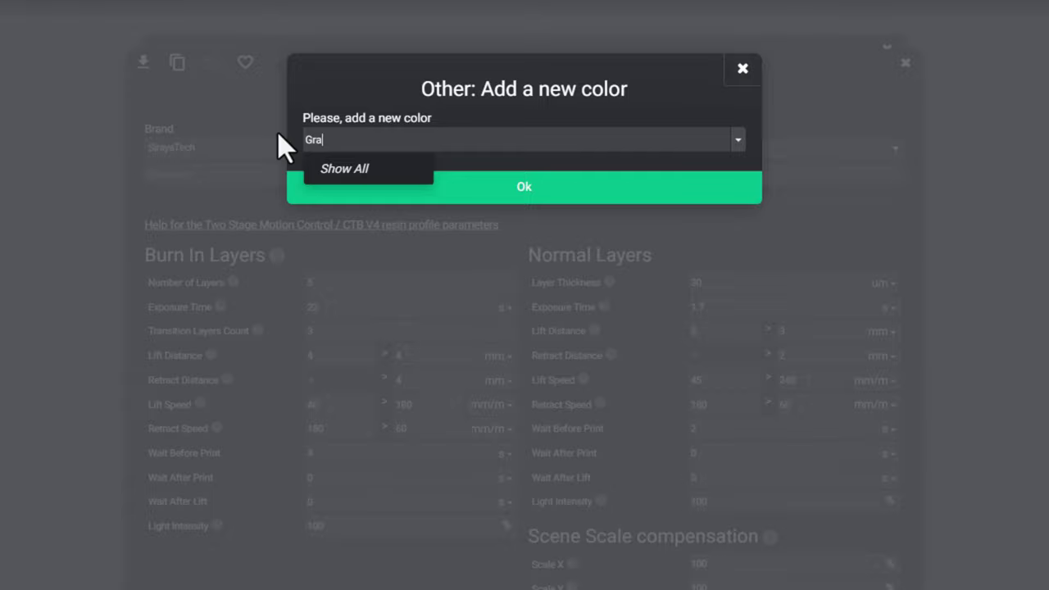
click(485, 187)
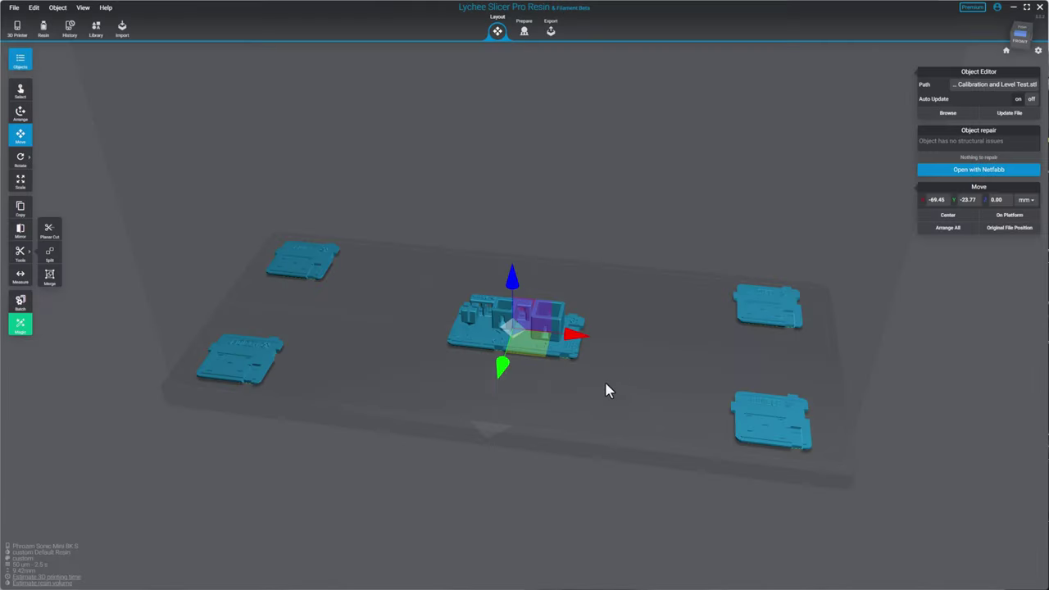
right_drag(607, 390, 816, 456)
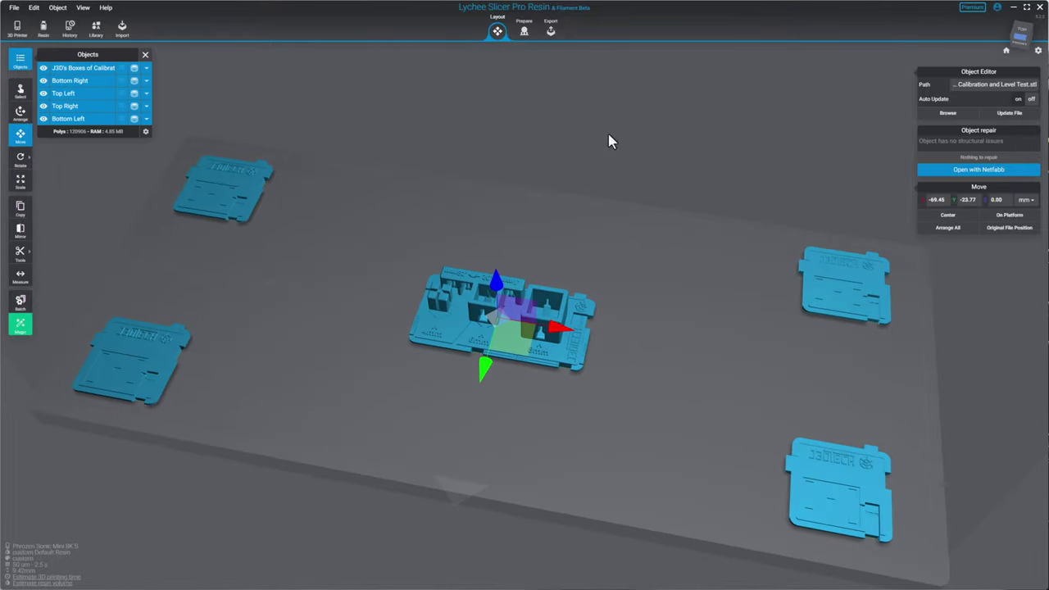
- Move the Bottom Right and Bottom Left test pieces beside the central calibration boxes
click(828, 492)
drag(761, 475, 508, 459)
drag(169, 375, 488, 424)
drag(423, 464, 431, 435)
- Pull the Top Right and Top Left pieces into the cluster, then select all five parts
scroll(480, 401, up, 3)
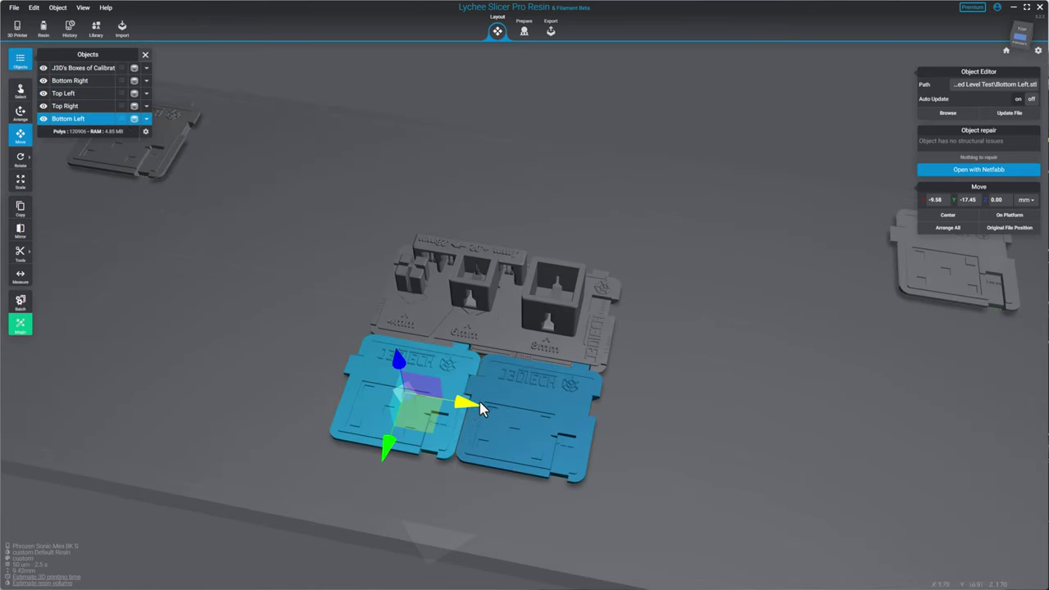
click(951, 261)
drag(950, 261, 510, 213)
drag(570, 246, 558, 276)
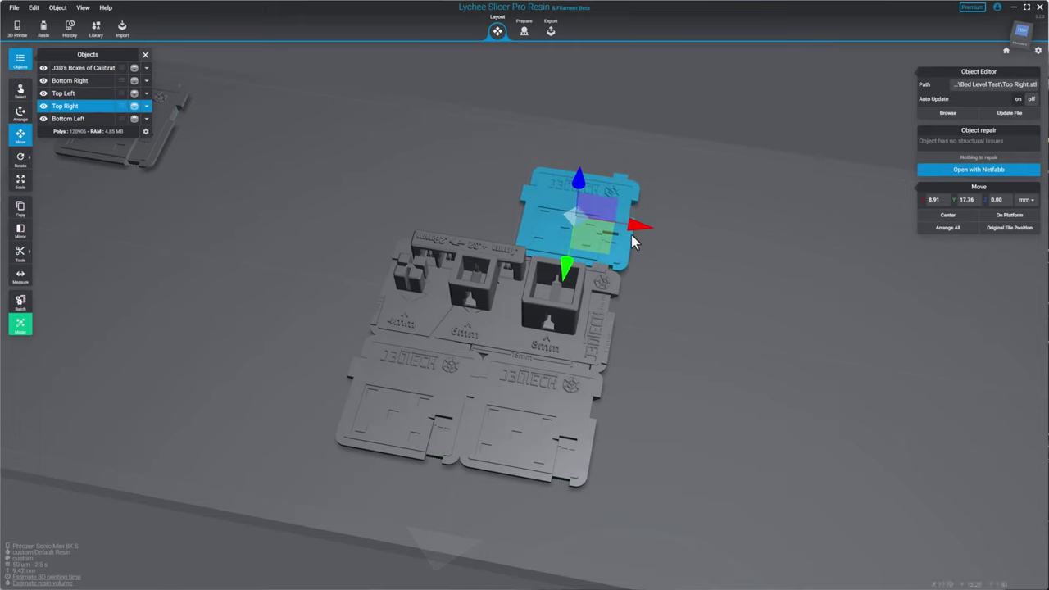
drag(228, 178, 633, 208)
drag(585, 250, 326, 314)
key(ctrl+a)
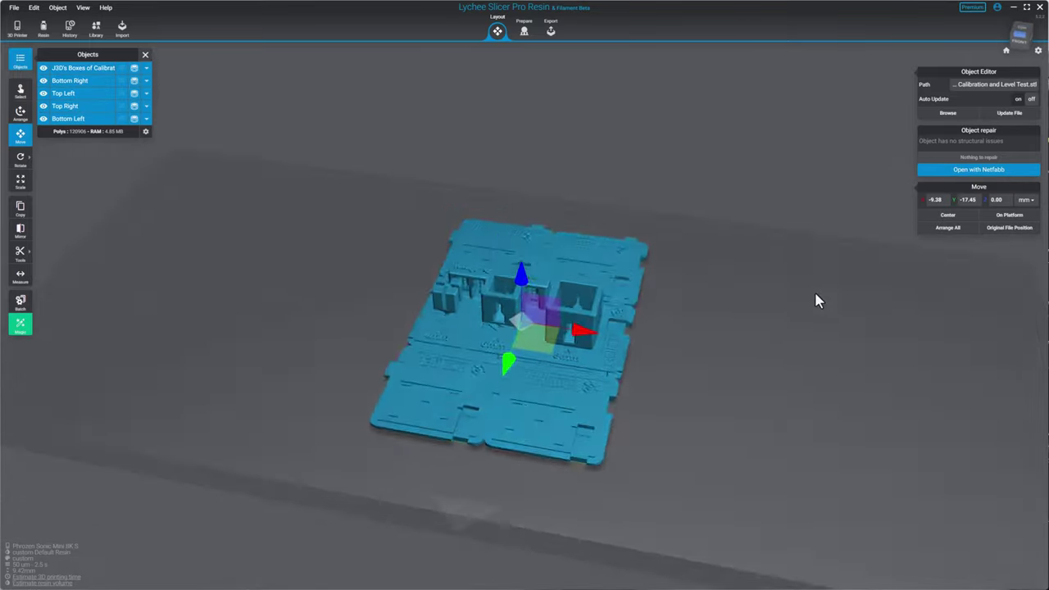
double_click(82, 67)
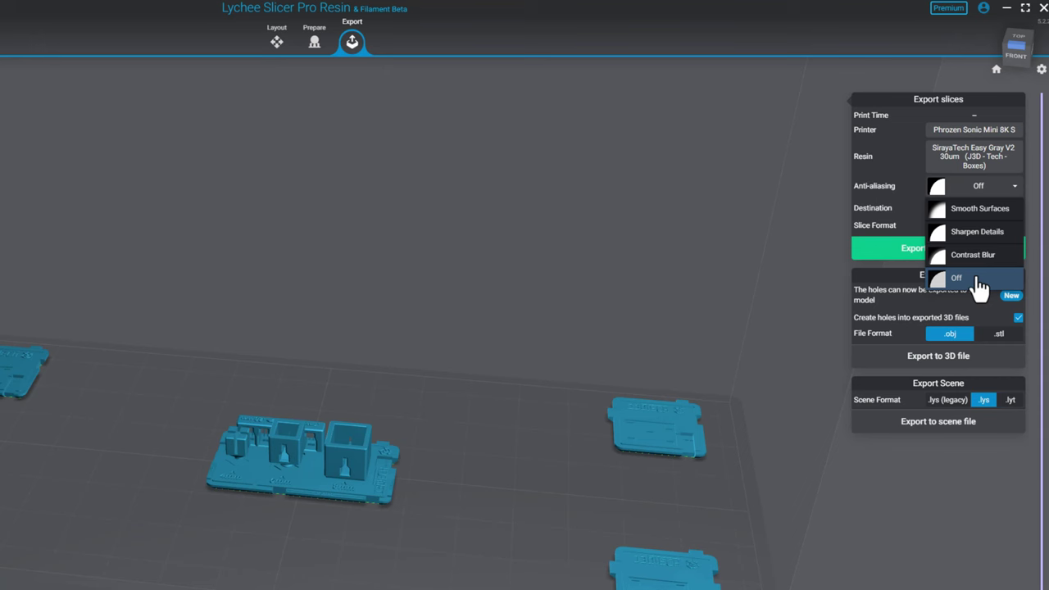
- Keep anti-aliasing off and export the slices to the Desktop as J3D_Calibrate_Everything.prz
click(943, 352)
click(961, 254)
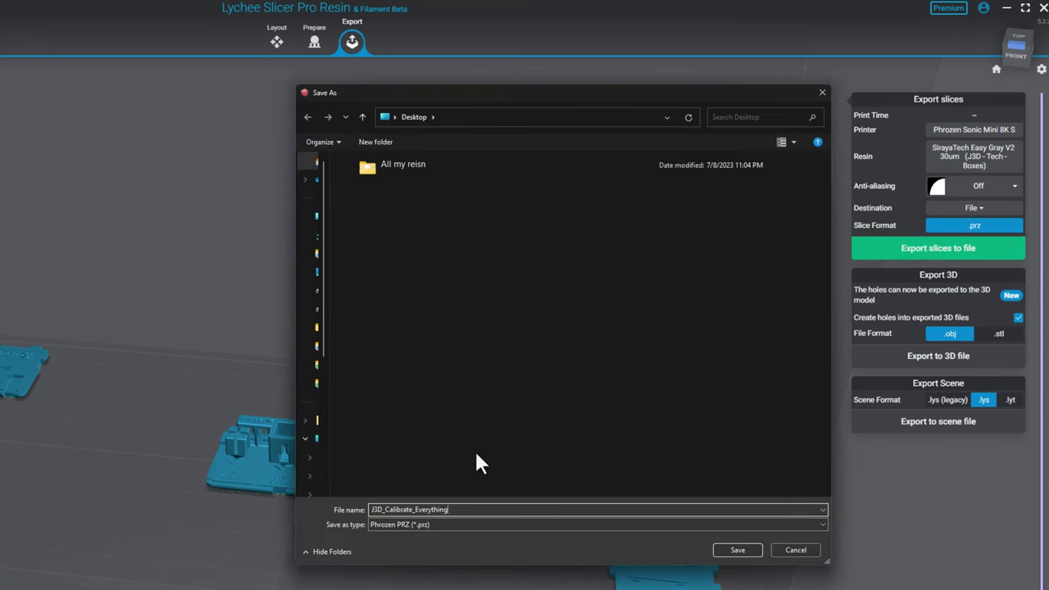
click(737, 549)
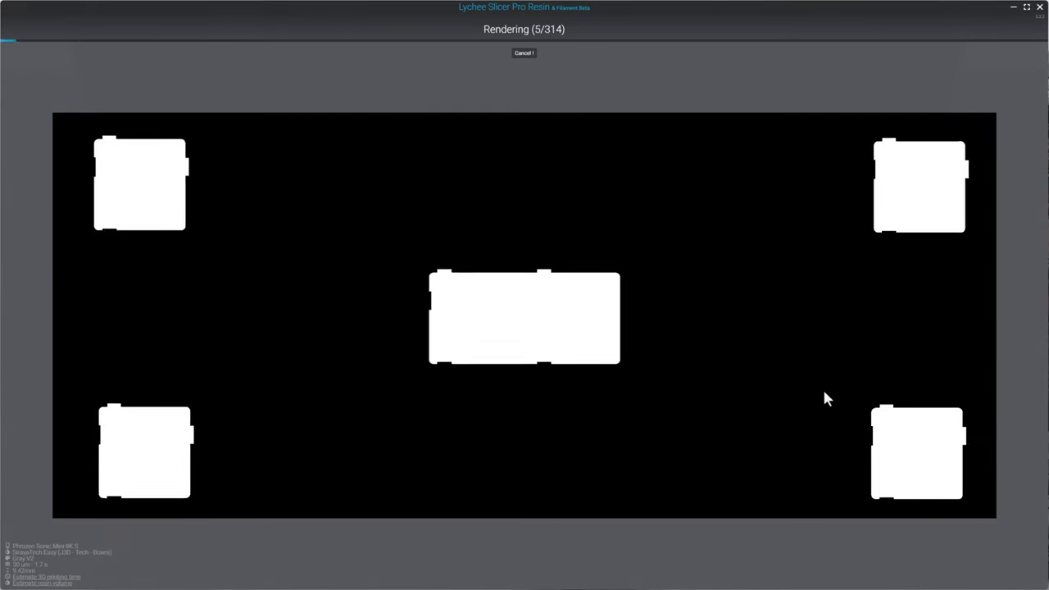